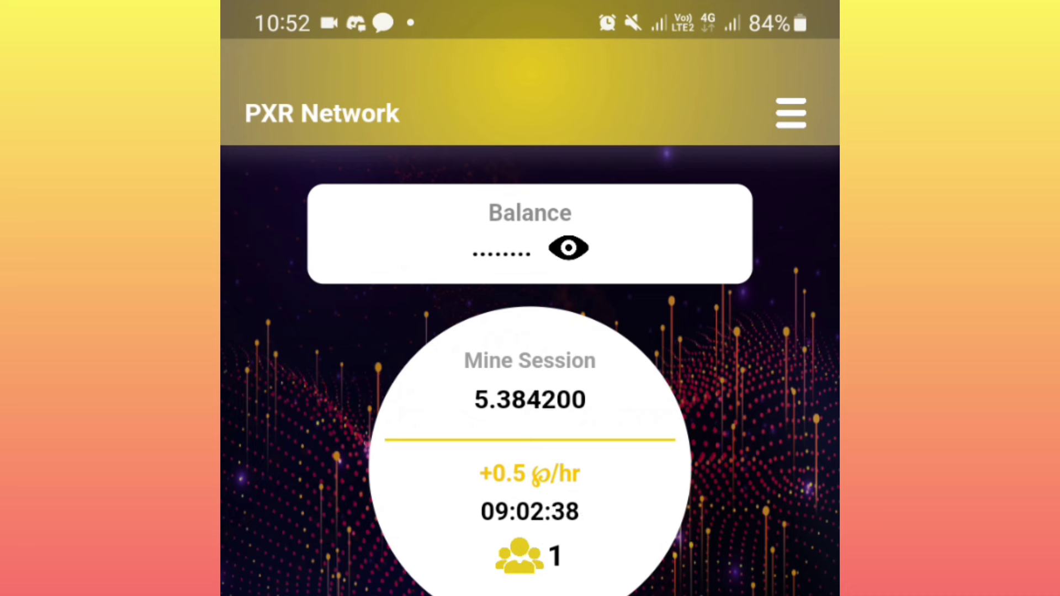
click(792, 113)
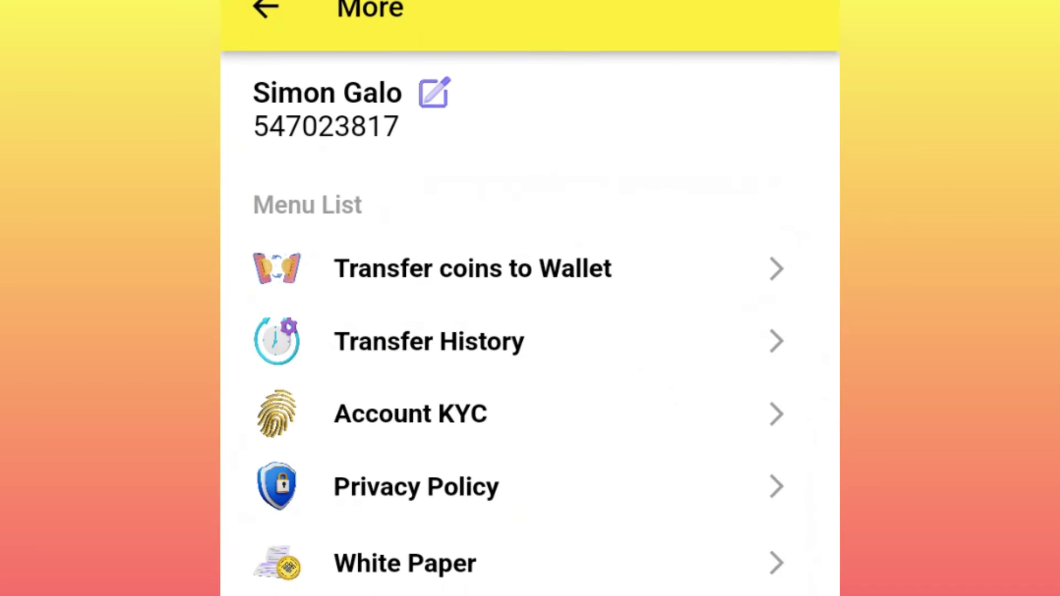
scroll(530, 332, down, 2)
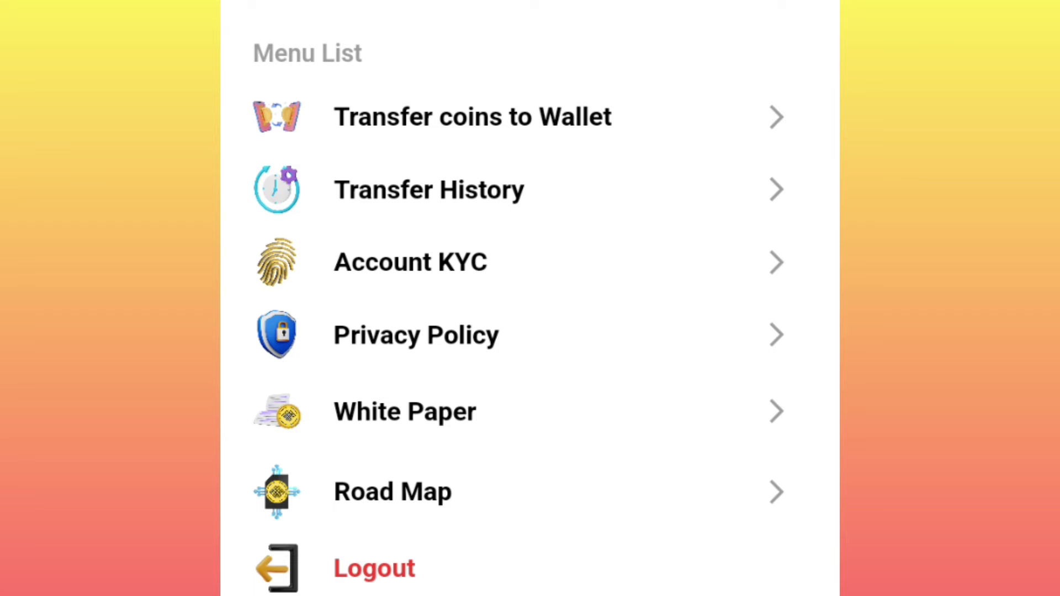
click(466, 274)
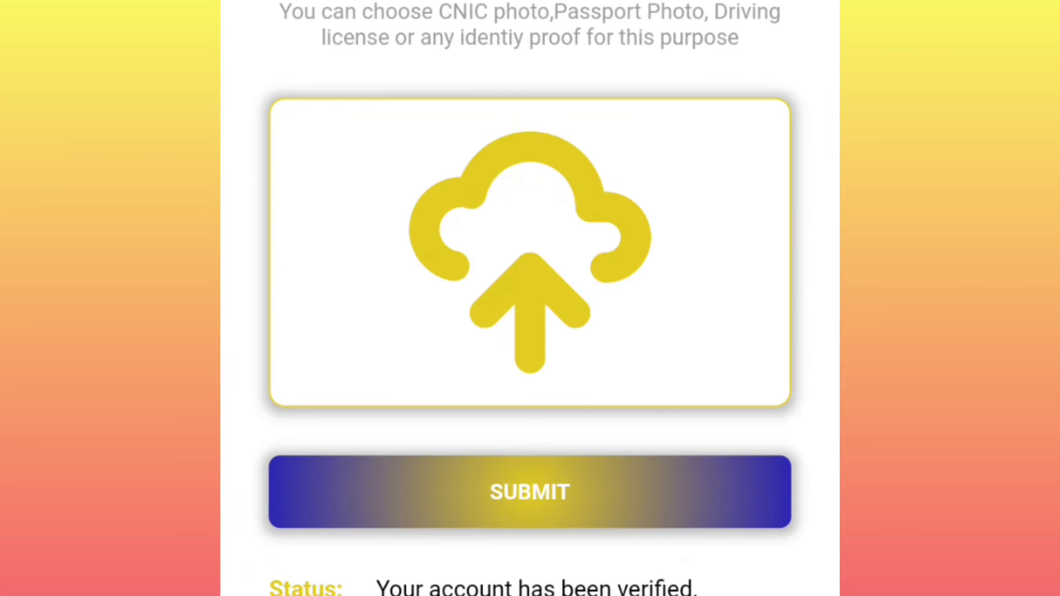
scroll(531, 332, down, 2)
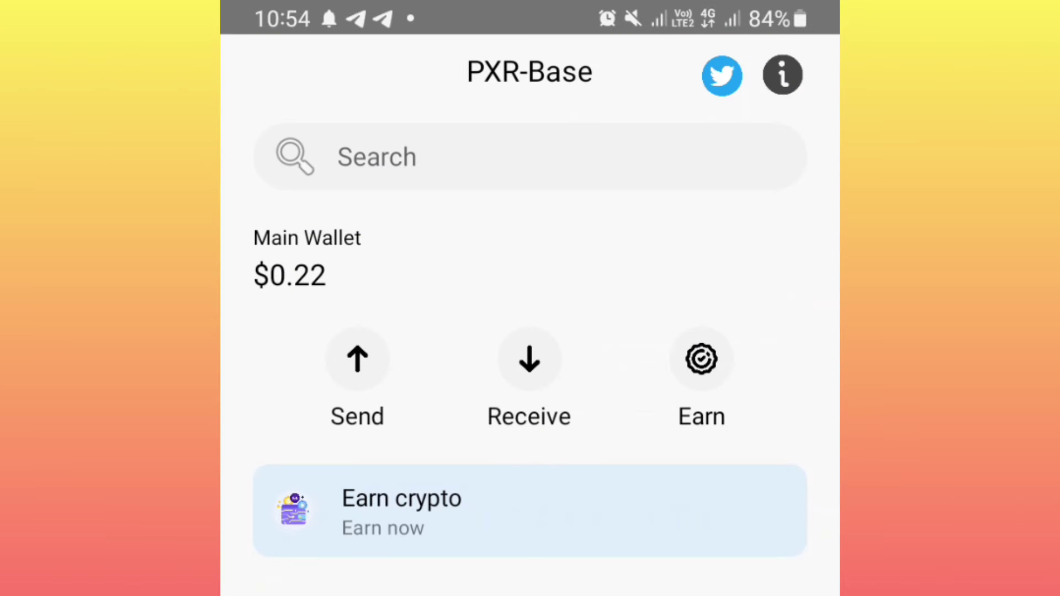
Step: Choose PXR from PXR-Base's Receive coin list to show its address and QR code
click(529, 397)
click(327, 300)
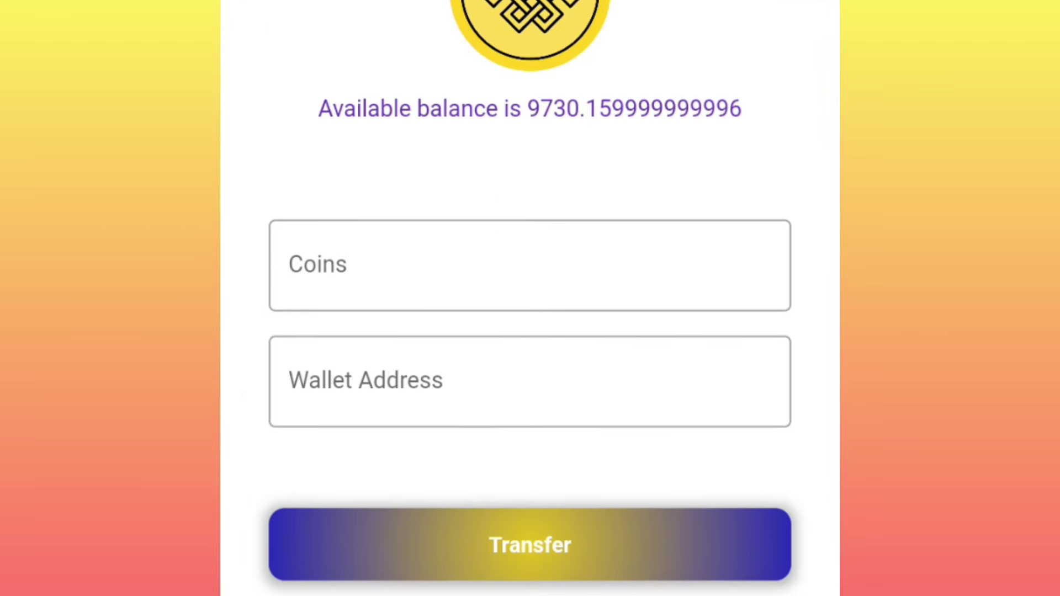
Step: Paste the copied PXR-Base address into Wallet Address and enter the coin amount
click(530, 265)
click(530, 365)
click(491, 519)
click(530, 248)
text(9730)
key(Escape)
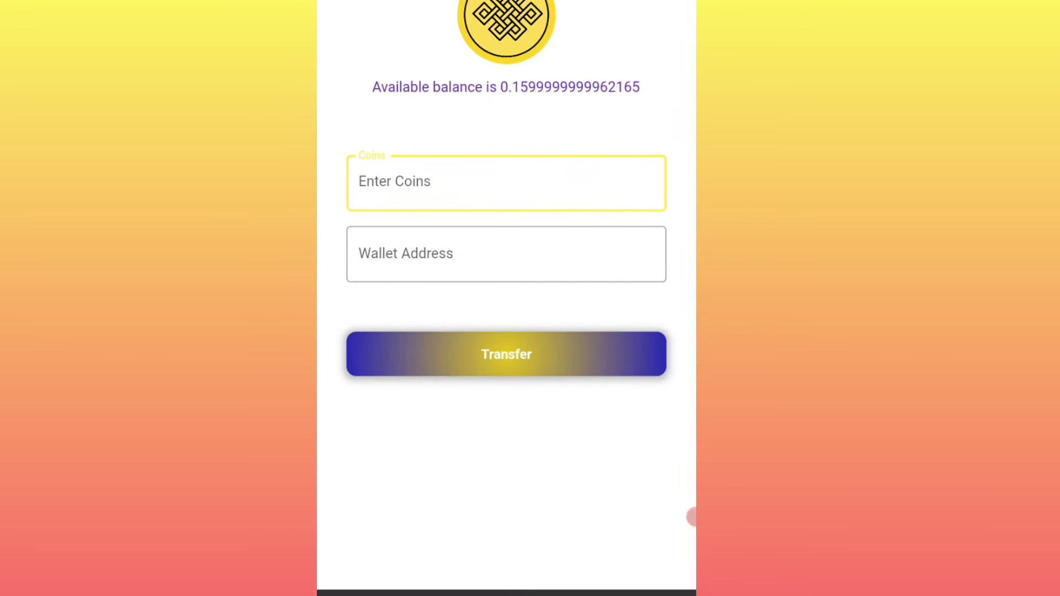